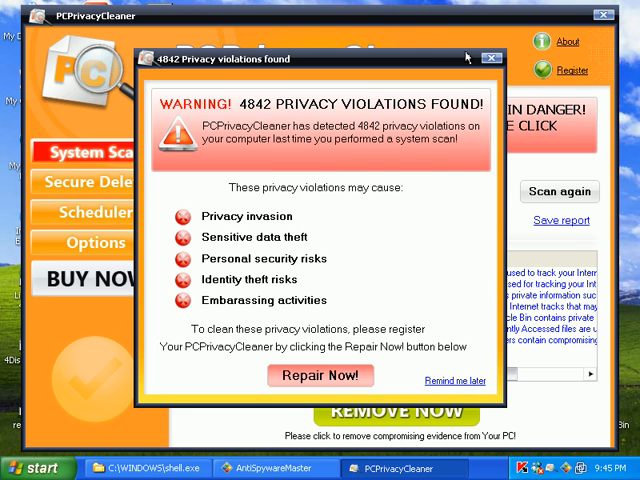
Step: Dismiss the privacy-violations warning and close the PCPrivacyCleaner and AntiSpywareMaster windows
left_click(491, 61)
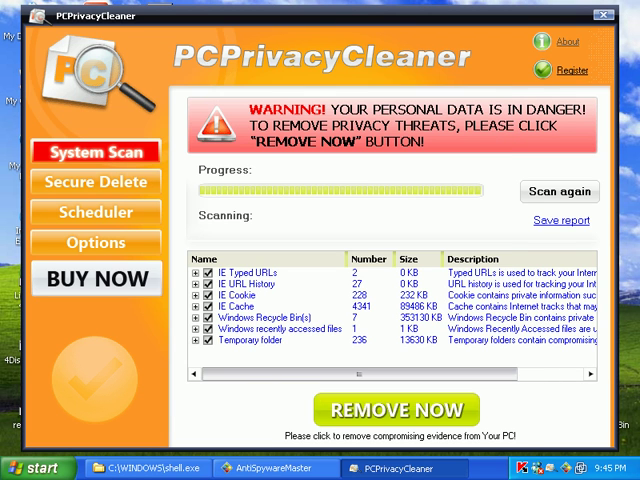
left_click(604, 17)
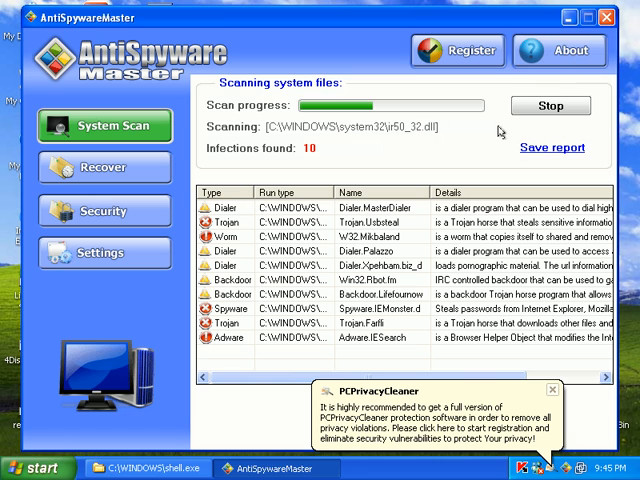
left_click(604, 17)
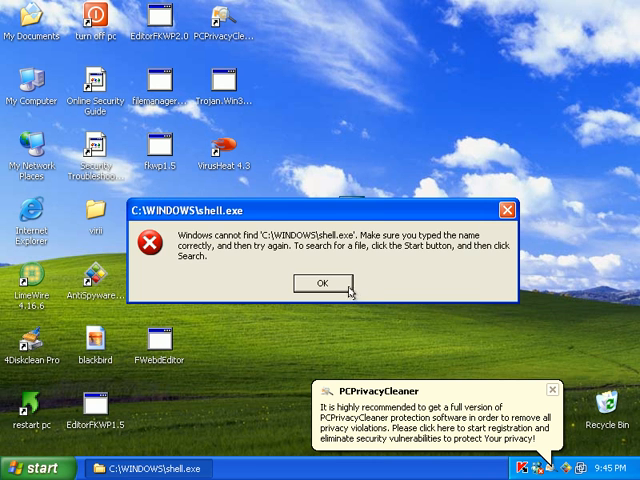
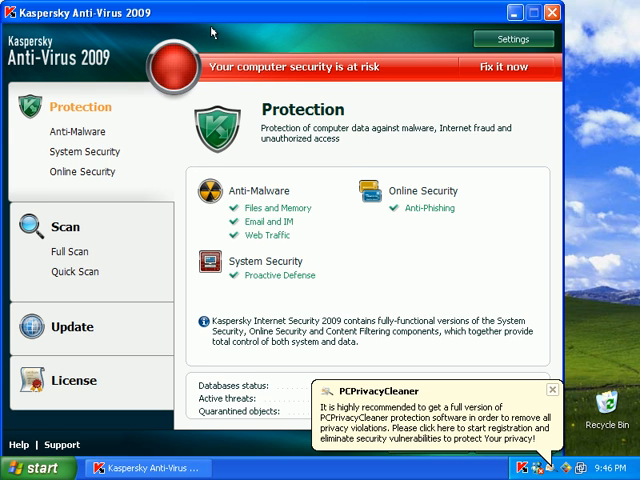
Step: Switch Kaspersky from the Protection overview to the Full Scan targets page
left_click_drag(205, 22, 241, 24)
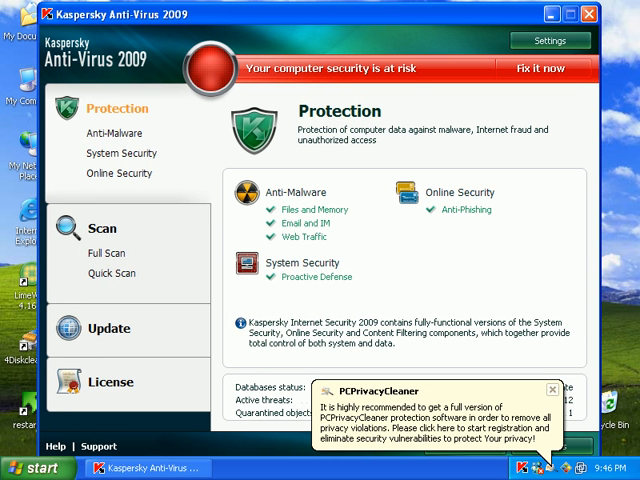
left_click(110, 258)
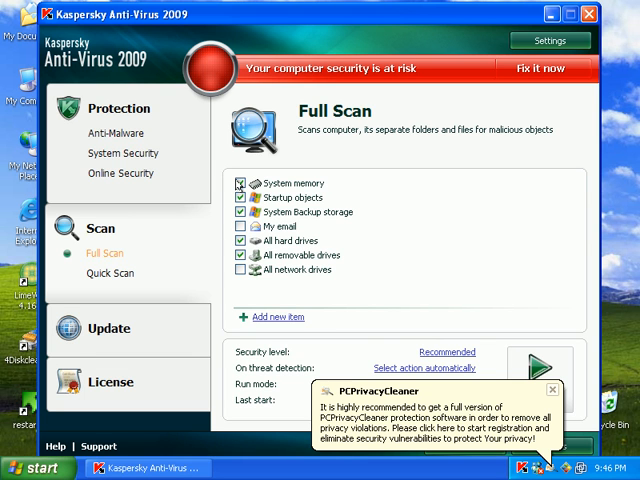
Step: Exclude removable drives, startup objects and system memory so only All hard drives is scanned
left_click(241, 255)
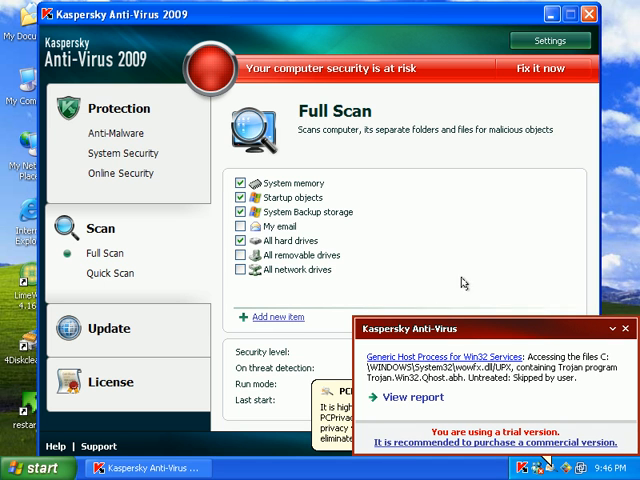
left_click(240, 197)
left_click(240, 183)
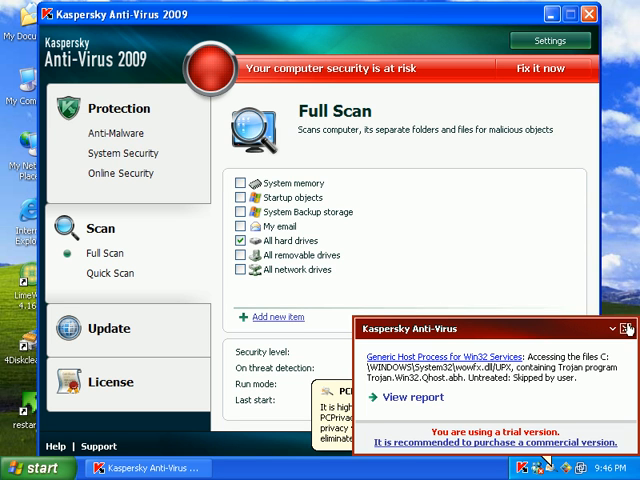
Step: Dismiss the Trojan detection notification and the PCPrivacyCleaner advertisement balloon
left_click(625, 328)
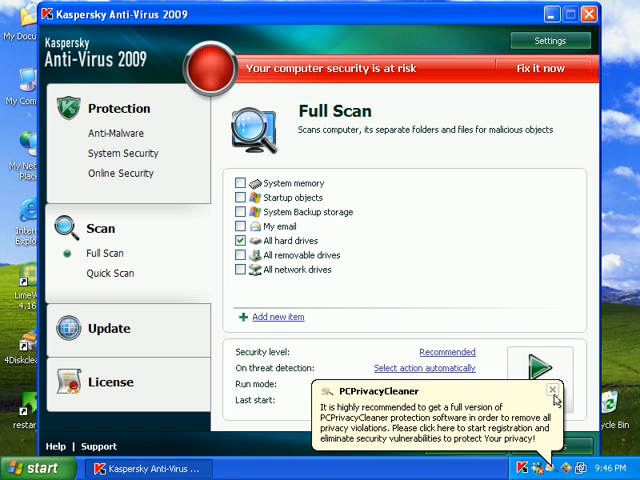
left_click(552, 389)
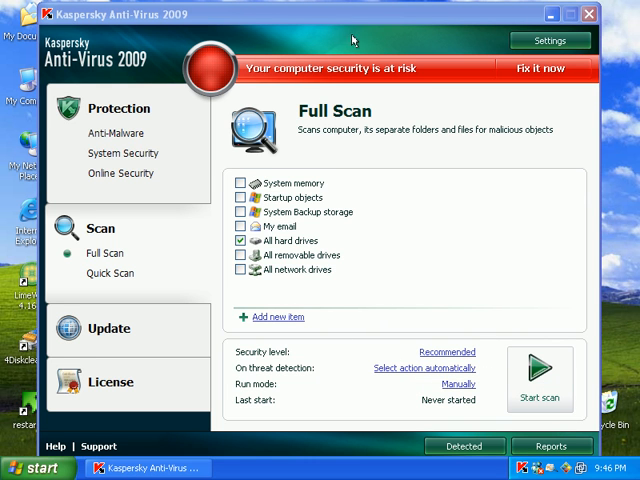
Step: Accept the recommended disinfection of Trojan.Win32.Qhost.abh in wowfx.dll
left_click_drag(339, 19, 333, 15)
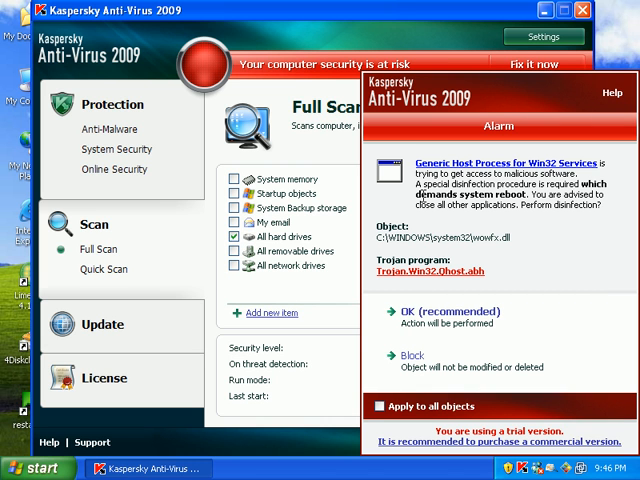
left_click(433, 320)
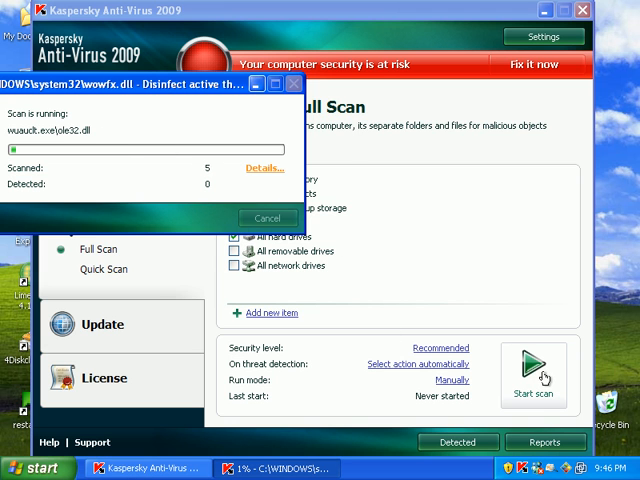
Step: Start the full scan of all hard drives
left_click(544, 377)
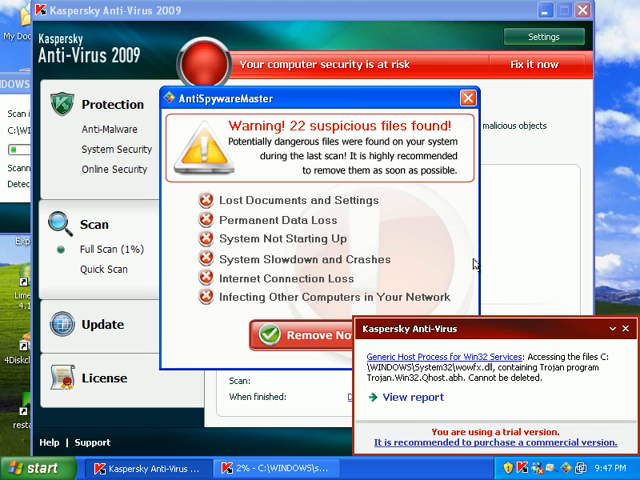
Step: Close the AntiSpywareMaster 22-suspicious-files warning popup
left_click(468, 98)
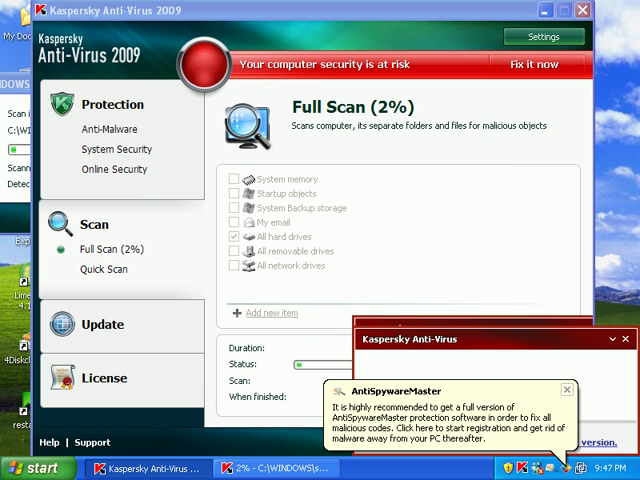